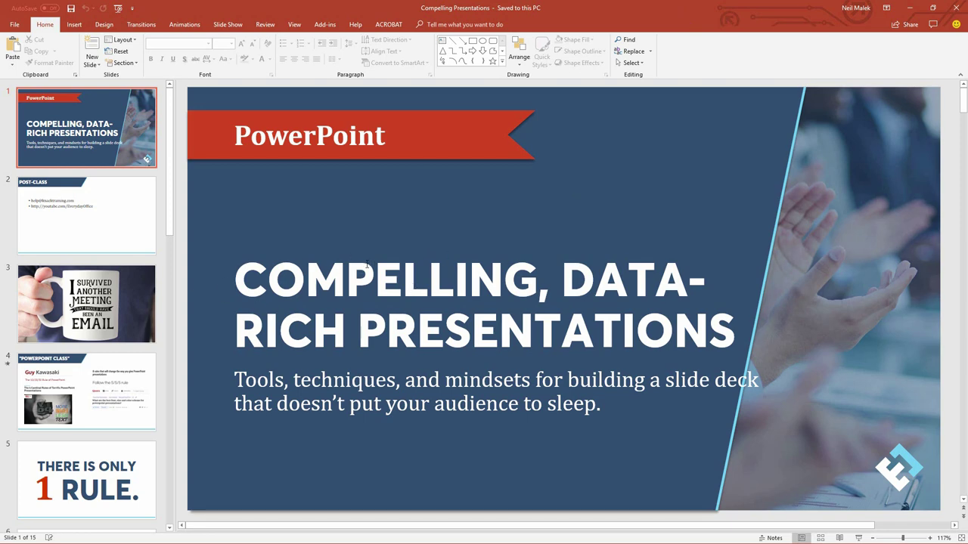
scroll(374, 260, "down", 3)
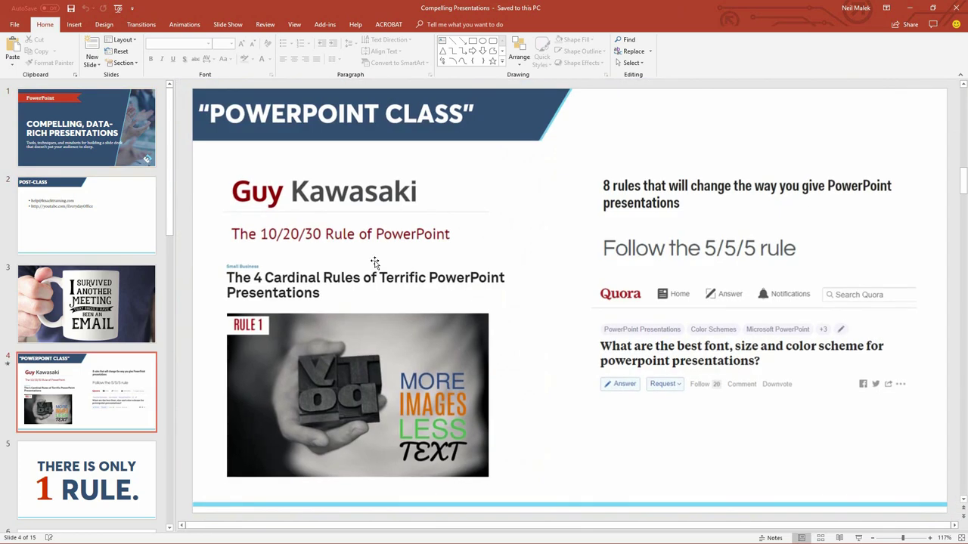
scroll(376, 257, "up", 1)
scroll(375, 257, "up", 2)
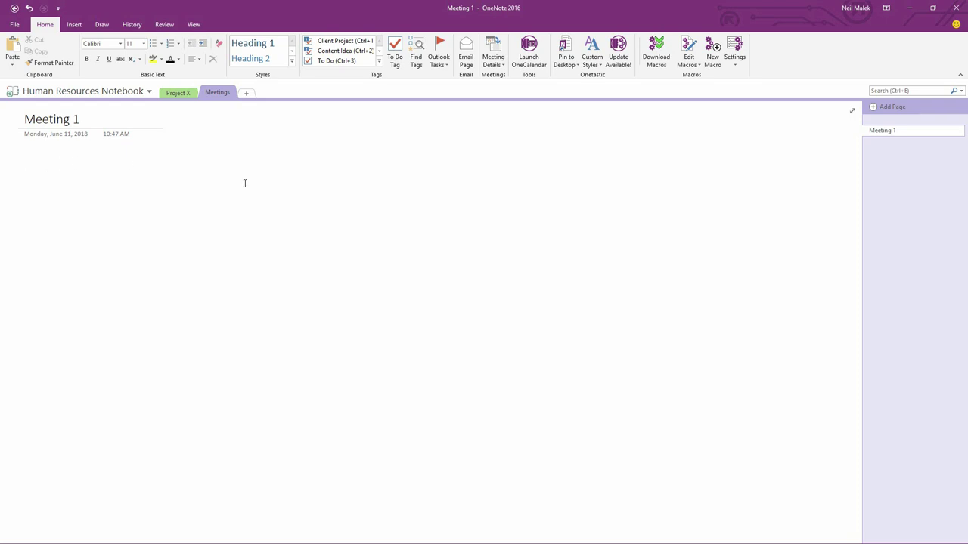
- In OneNote, insert the Outlook details of the June 12, 2018 Client On-Boarding meeting into the Meeting 1 page
left_click(493, 65)
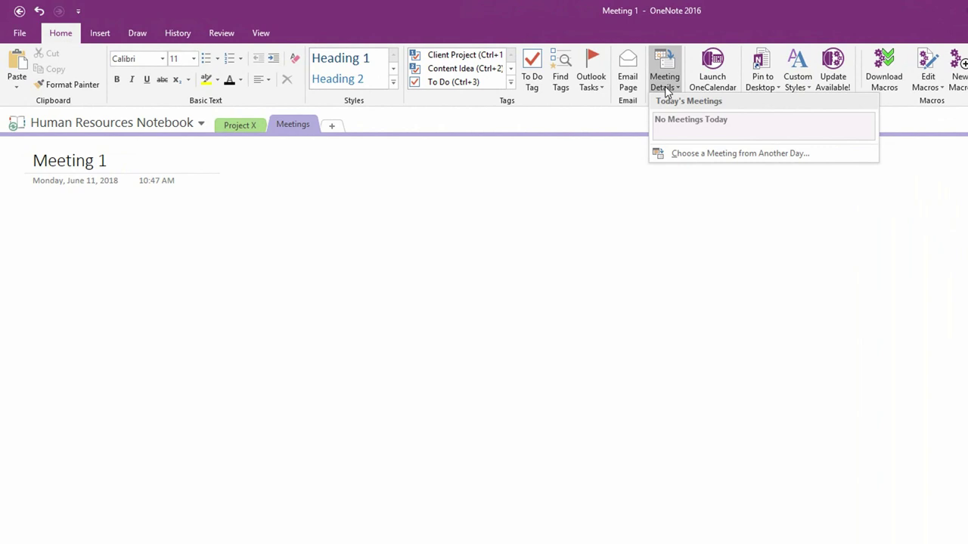
left_click(710, 156)
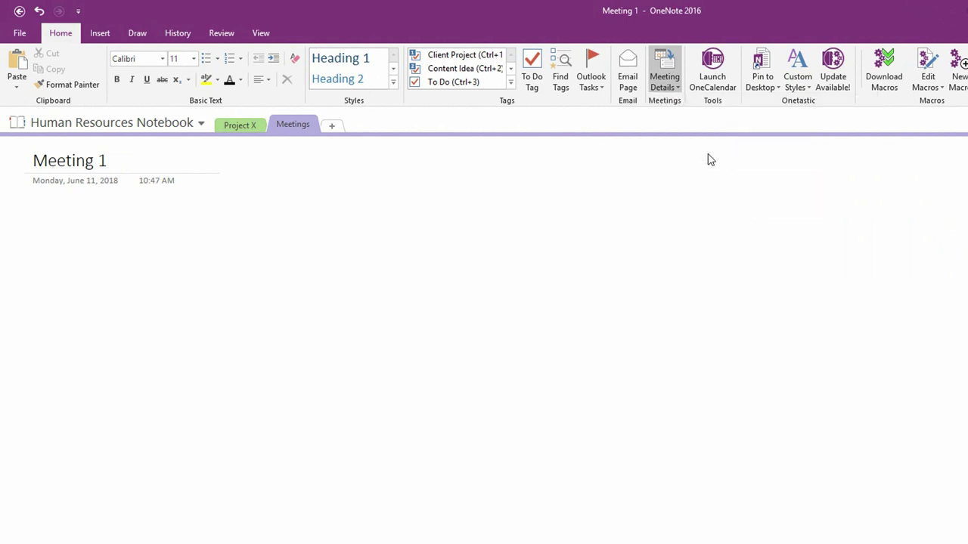
left_click(544, 274)
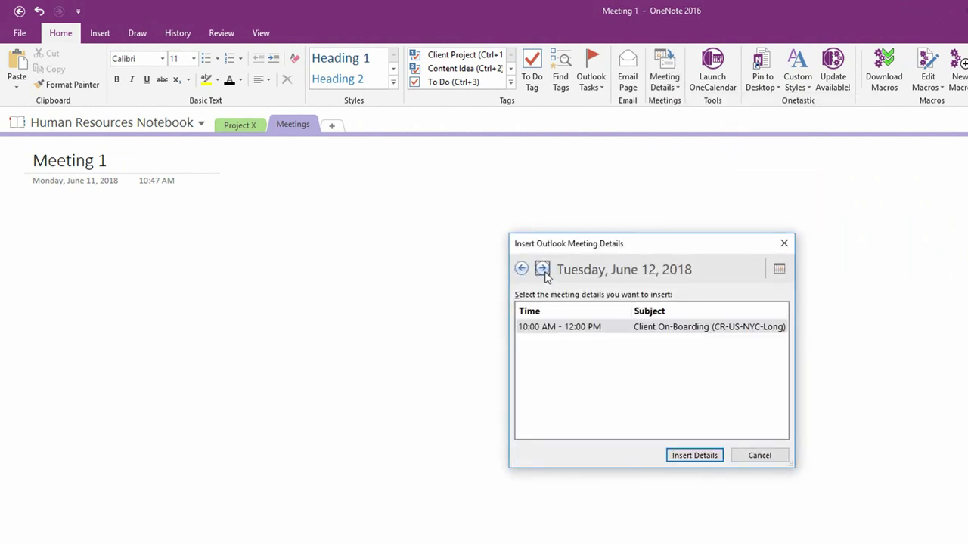
double_click(575, 330)
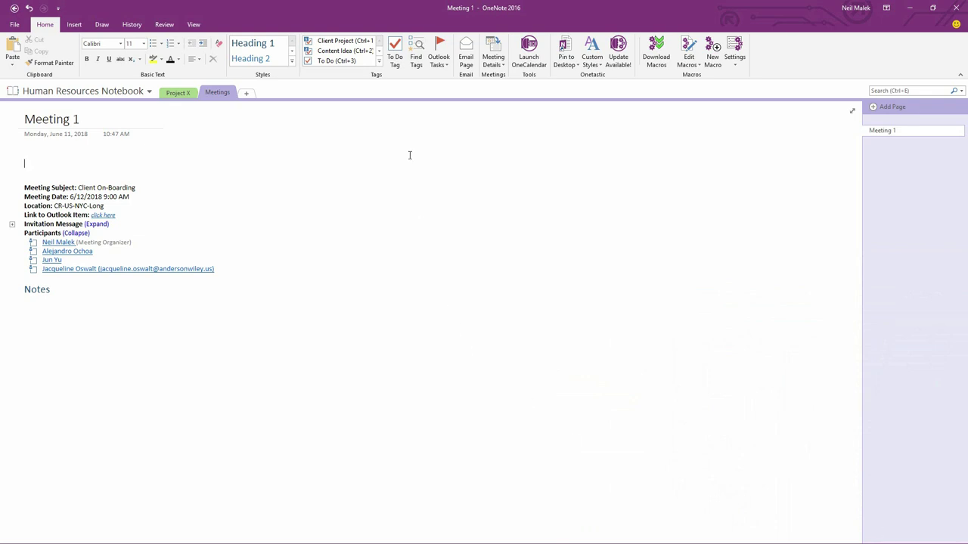
- Insert a file printout of the Compelling Presentations PowerPoint file in the blank area above and beside the meeting details
left_click(412, 152)
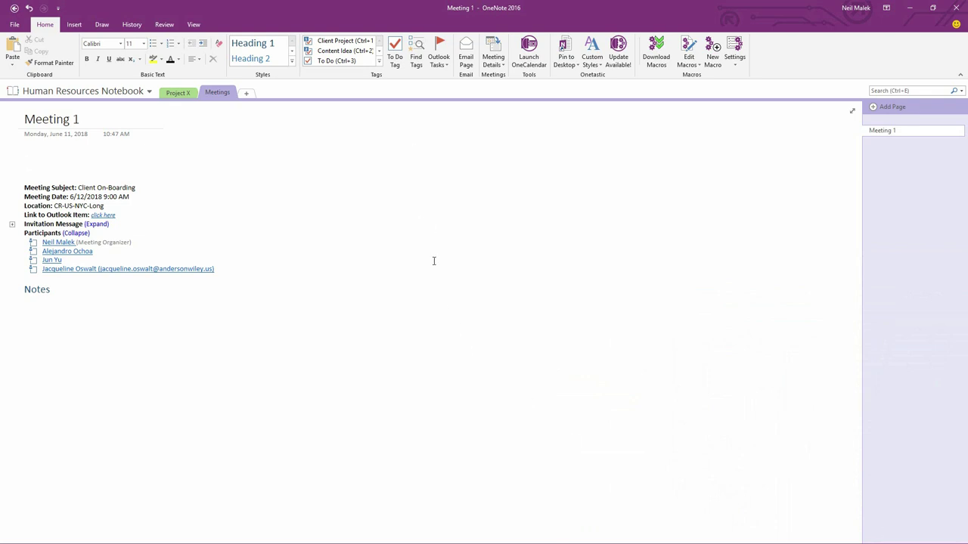
left_click(73, 24)
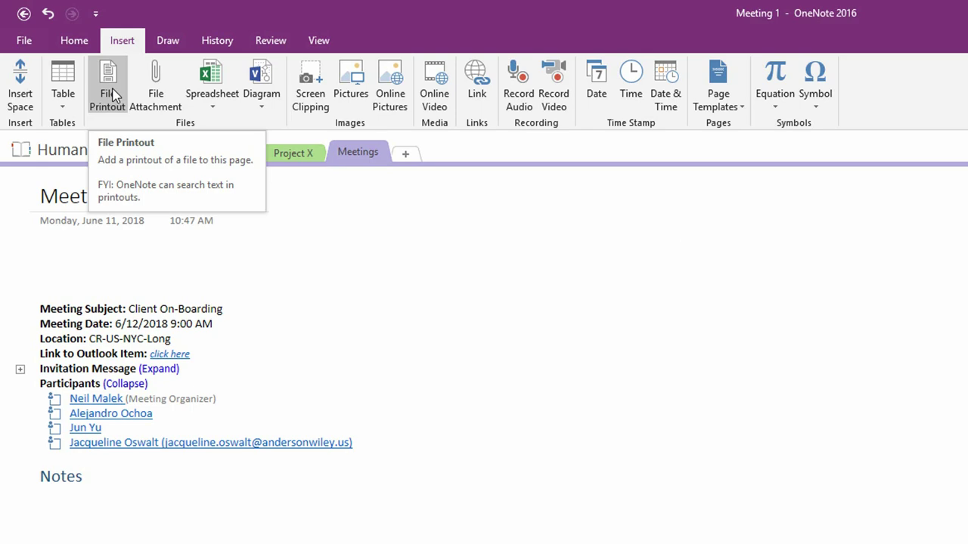
left_click(111, 94)
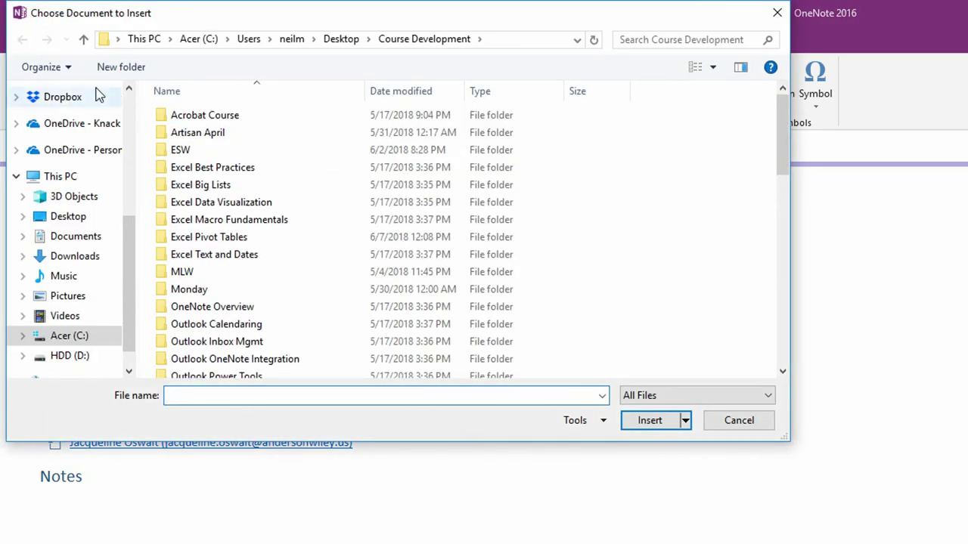
scroll(262, 277, "down", 6)
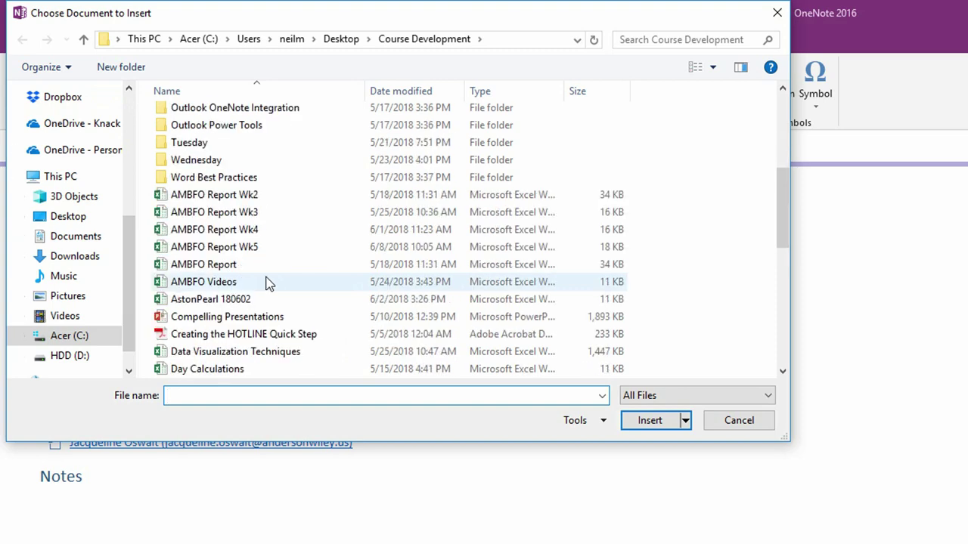
double_click(253, 265)
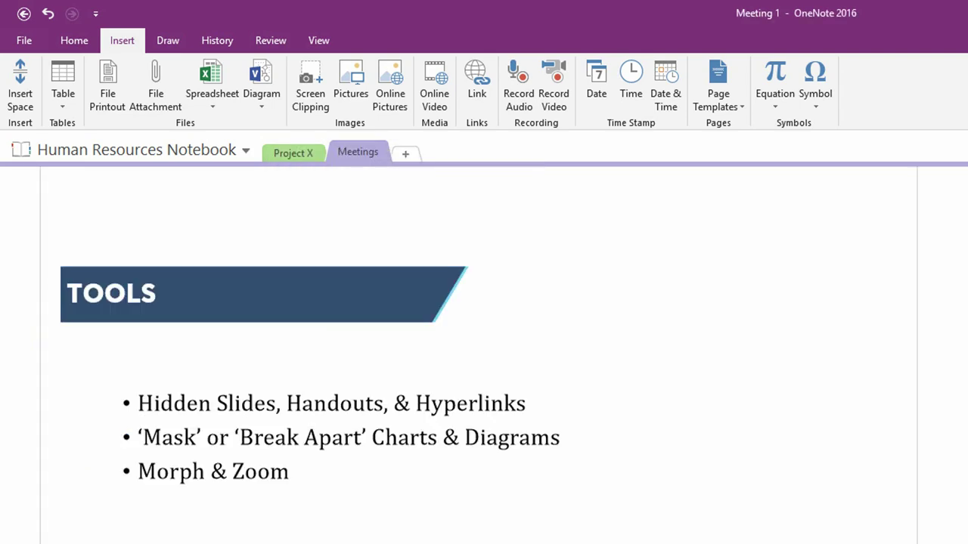
scroll(484, 340, "up", 15)
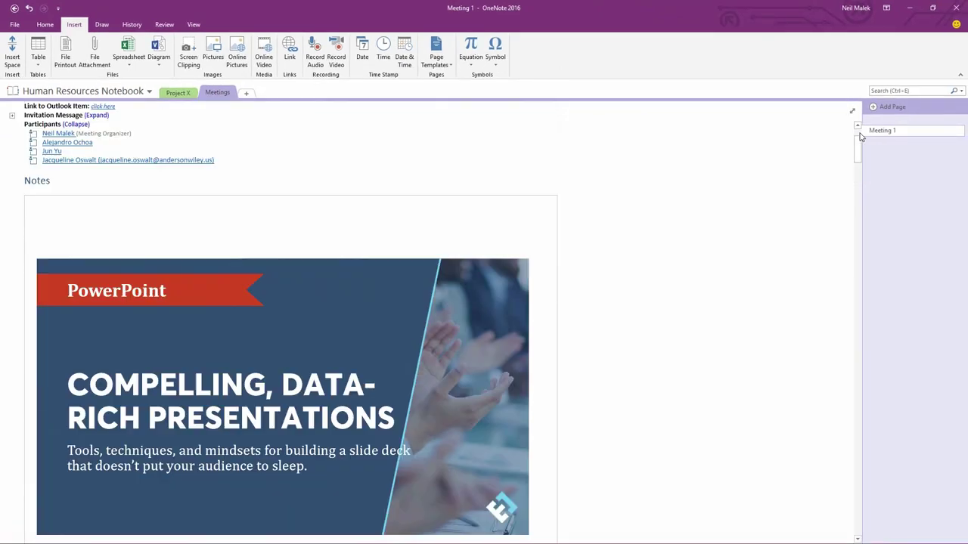
scroll(860, 136, "up", 3)
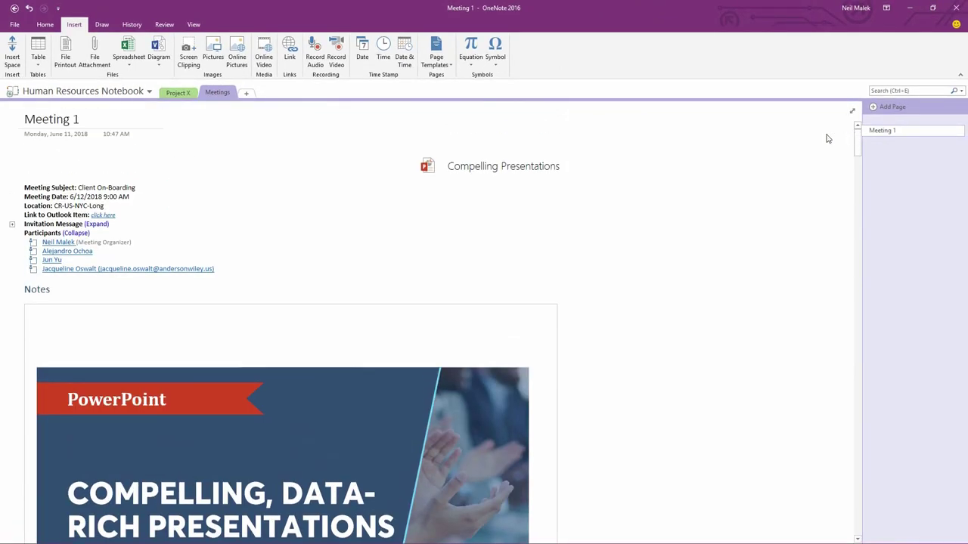
left_click(499, 169)
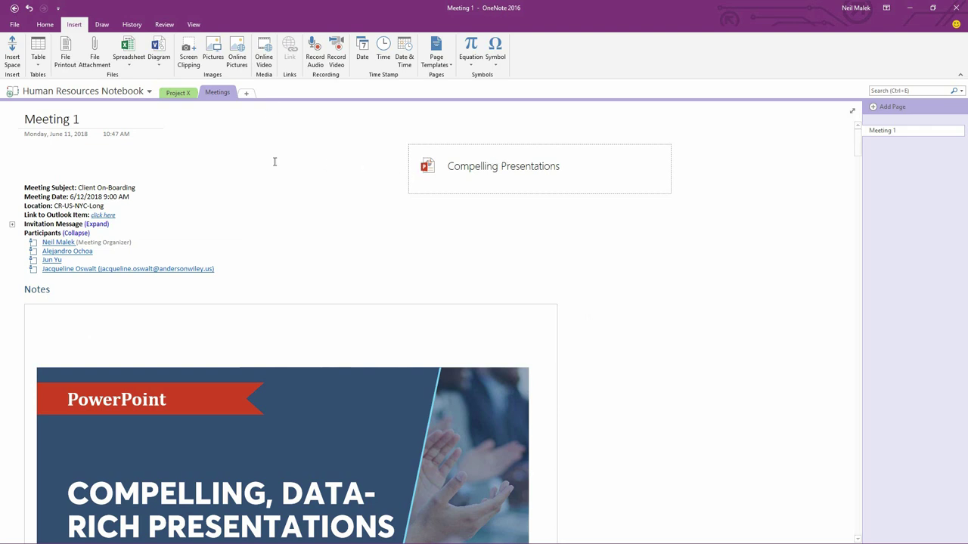
- Add the note "My notes about something." in the blank space beside the printout's title slide
scroll(270, 207, "down", 10)
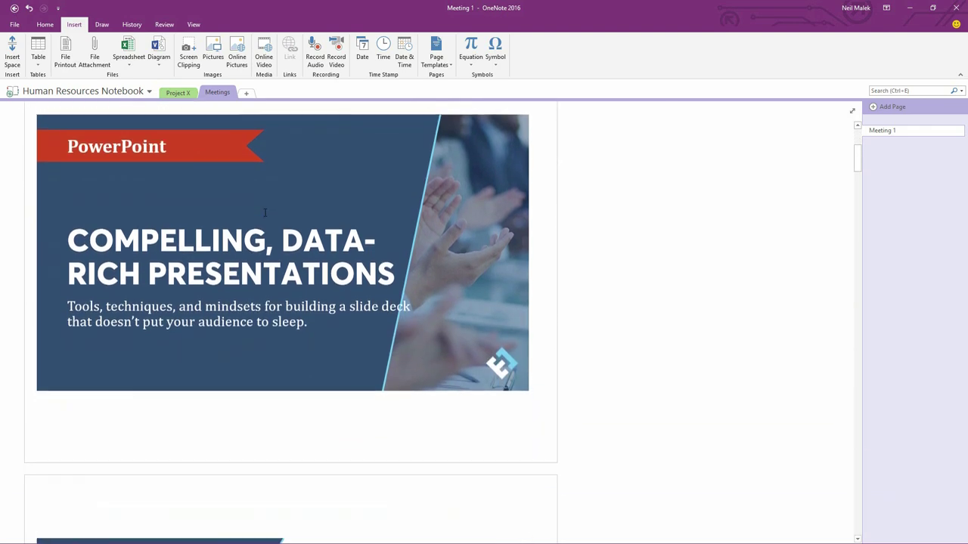
scroll(264, 212, "down", 10)
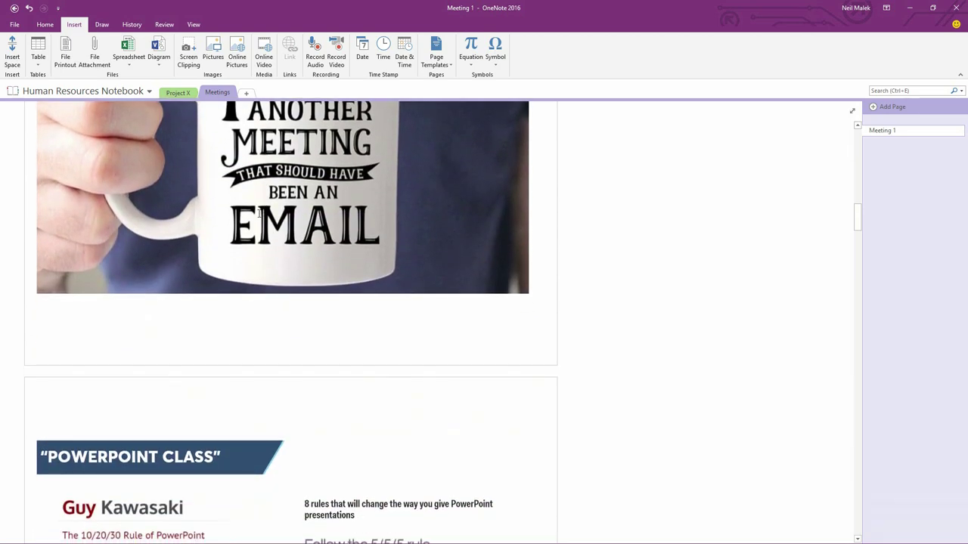
scroll(258, 214, "up", 10)
scroll(257, 215, "up", 3)
left_click(599, 276)
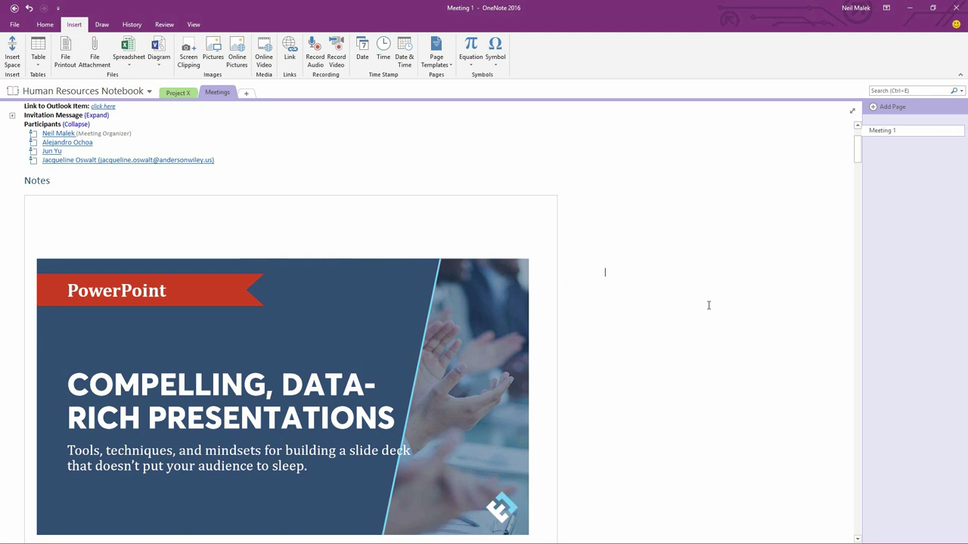
type("My notes about s")
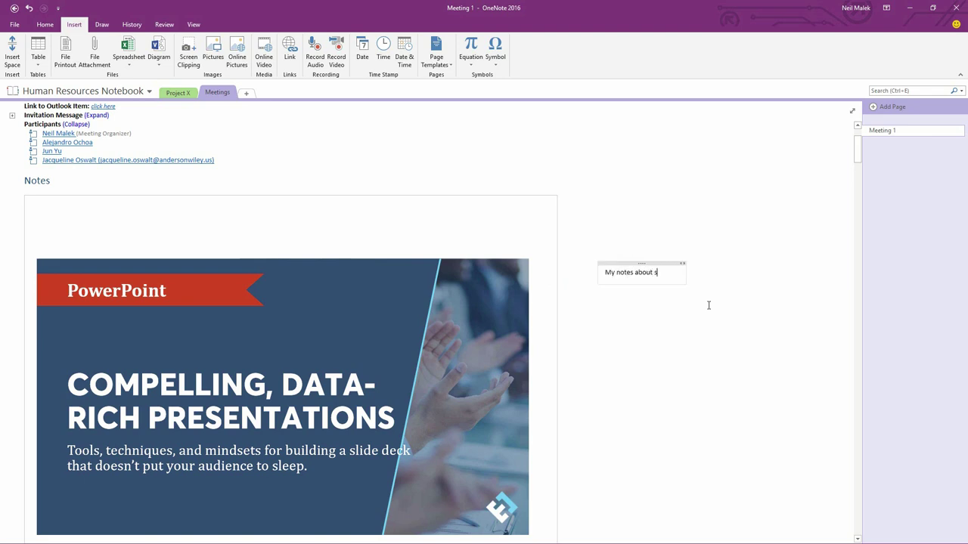
type("omething.")
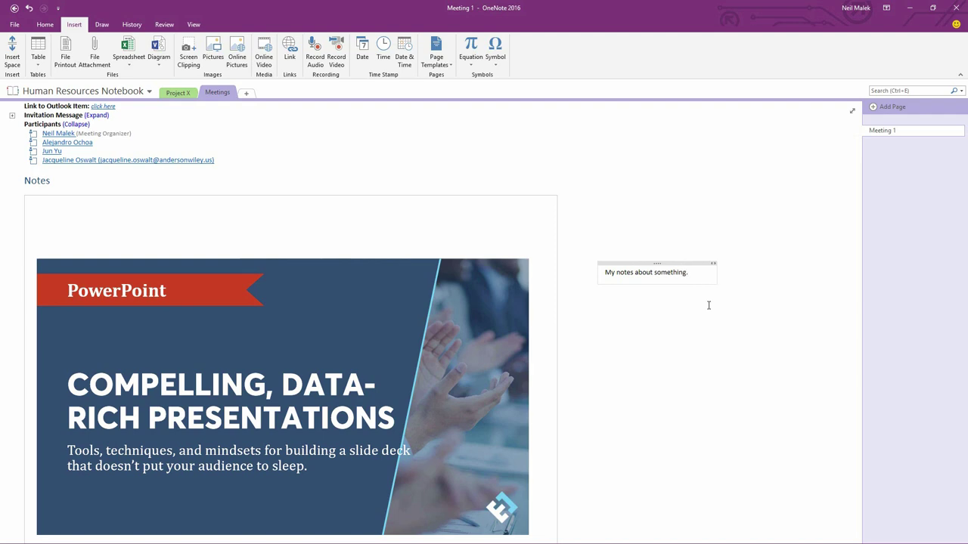
- Insert only WORKING Chart 4 from the existing Weather Chart spreadsheet beside the "PowerPoint Class" slide
scroll(620, 336, "down", 3)
scroll(620, 336, "down", 9)
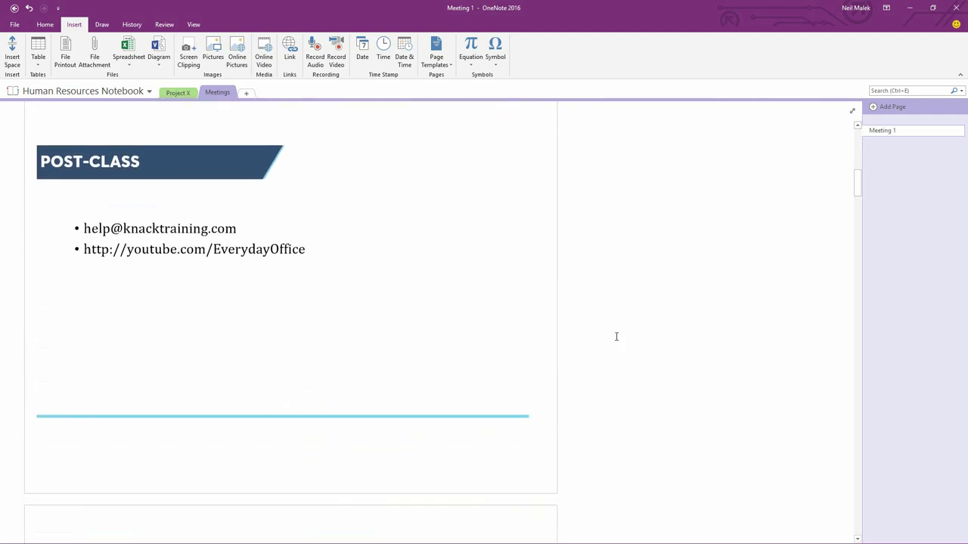
scroll(616, 336, "down", 3)
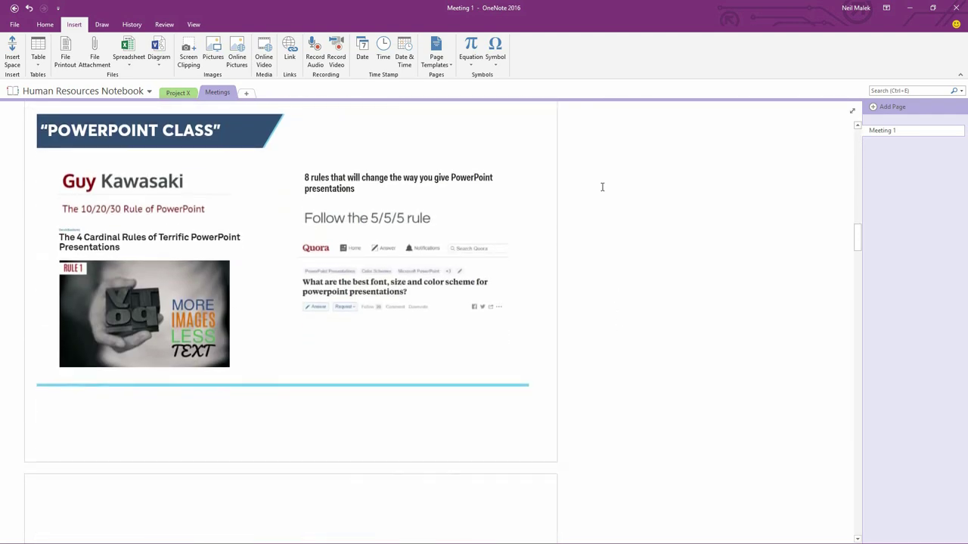
left_click(130, 60)
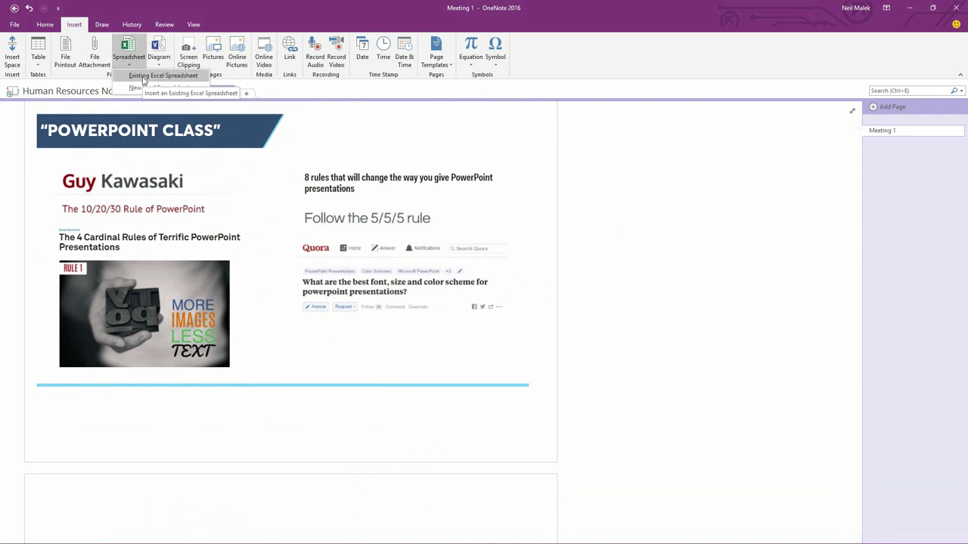
left_click(143, 78)
scroll(165, 146, "down", 5)
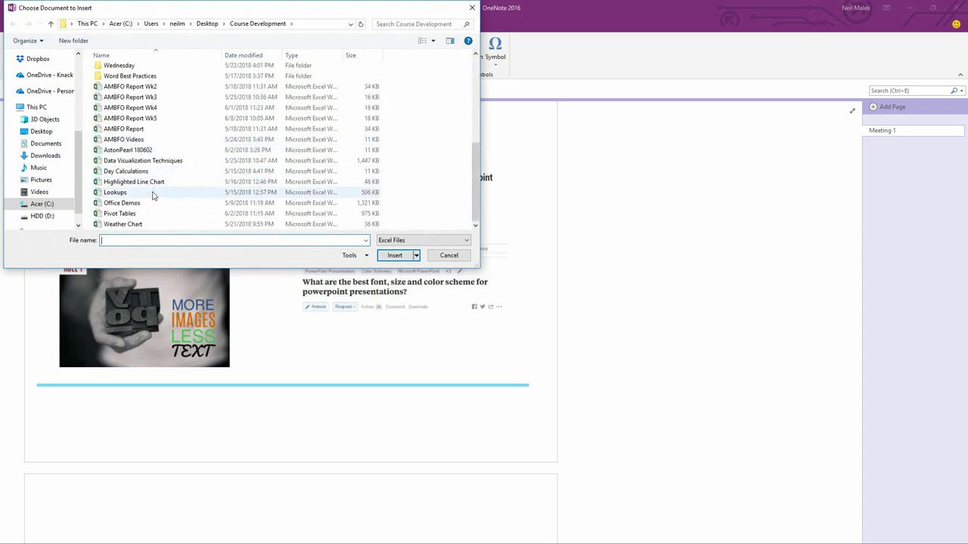
left_click(123, 225)
double_click(123, 226)
left_click(486, 325)
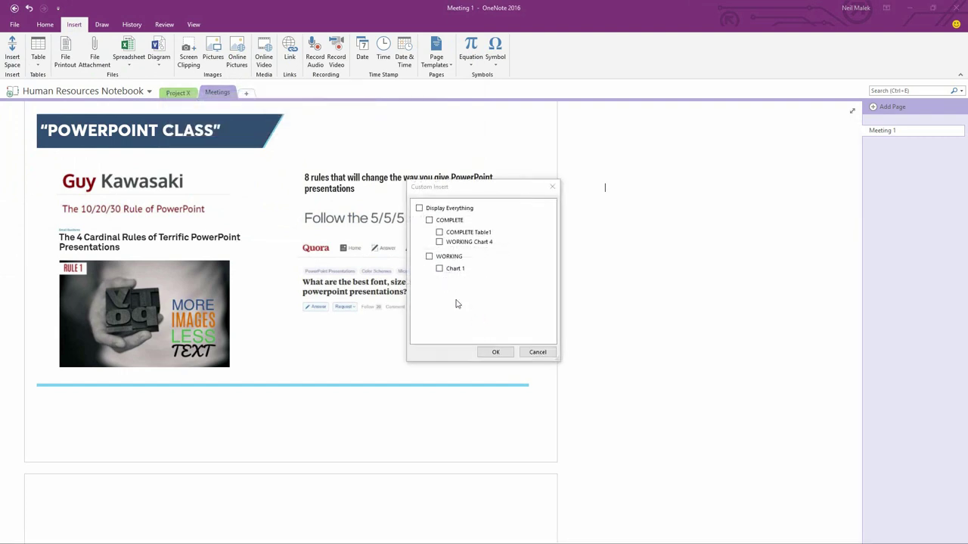
left_click(440, 243)
left_click(505, 352)
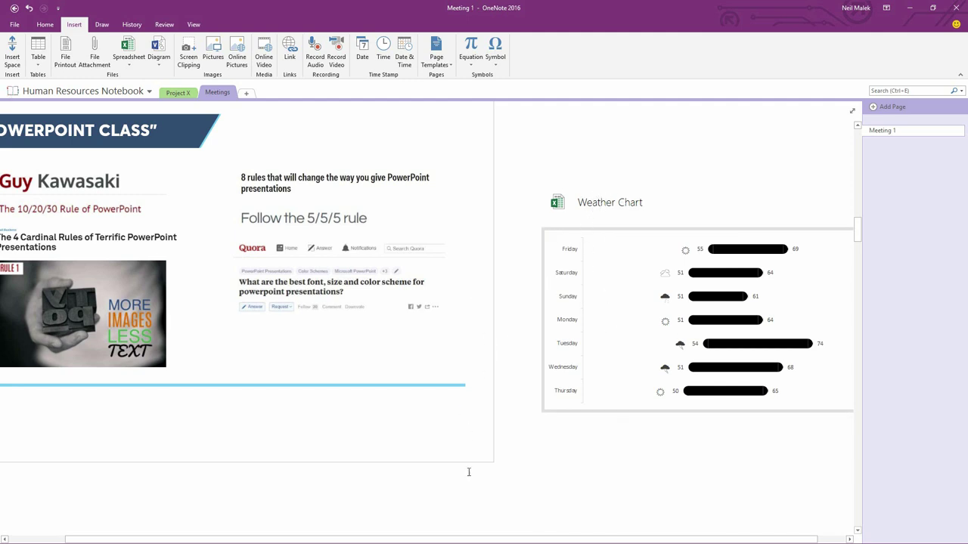
left_click_drag(453, 541, 393, 540)
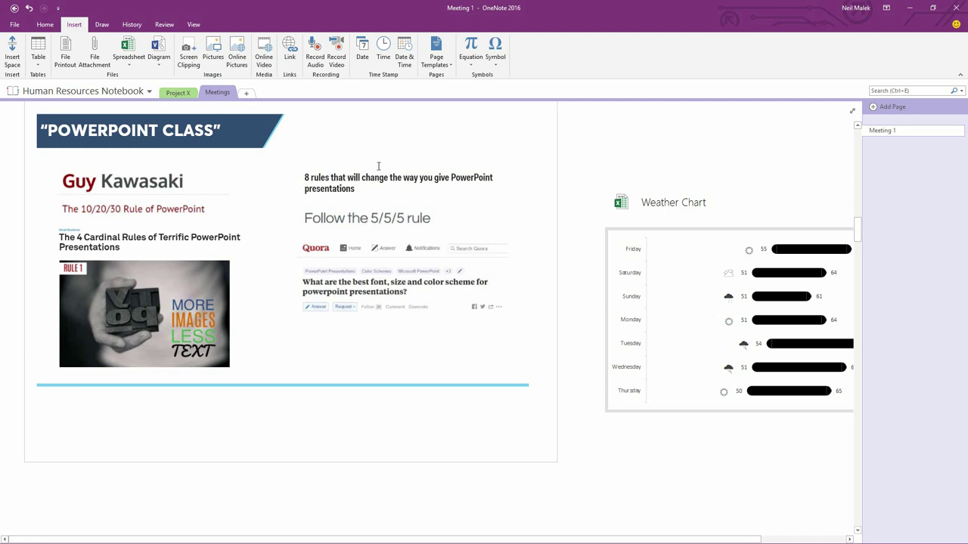
- Check which language is set for searchable image text on the "PowerPoint Class" slide printout
right_click(280, 148)
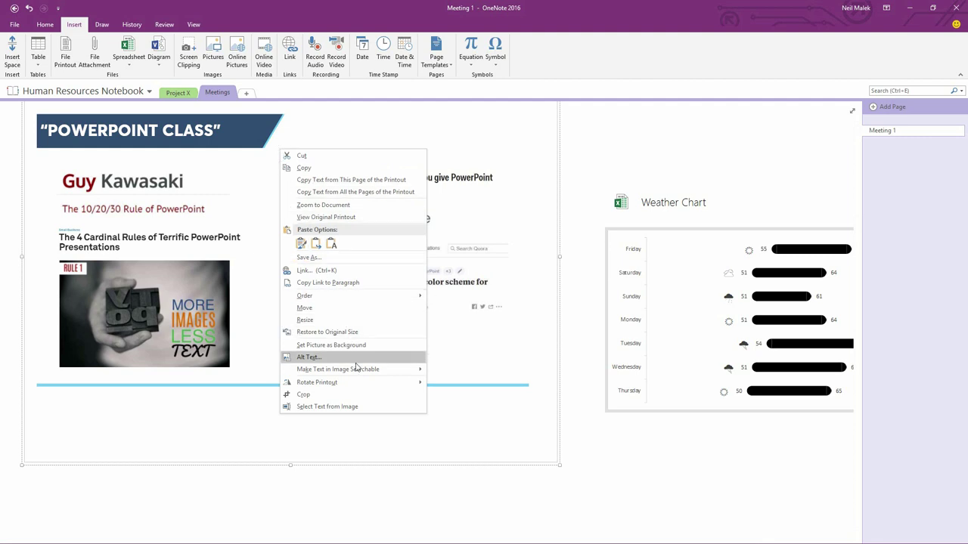
mouse_move(359, 370)
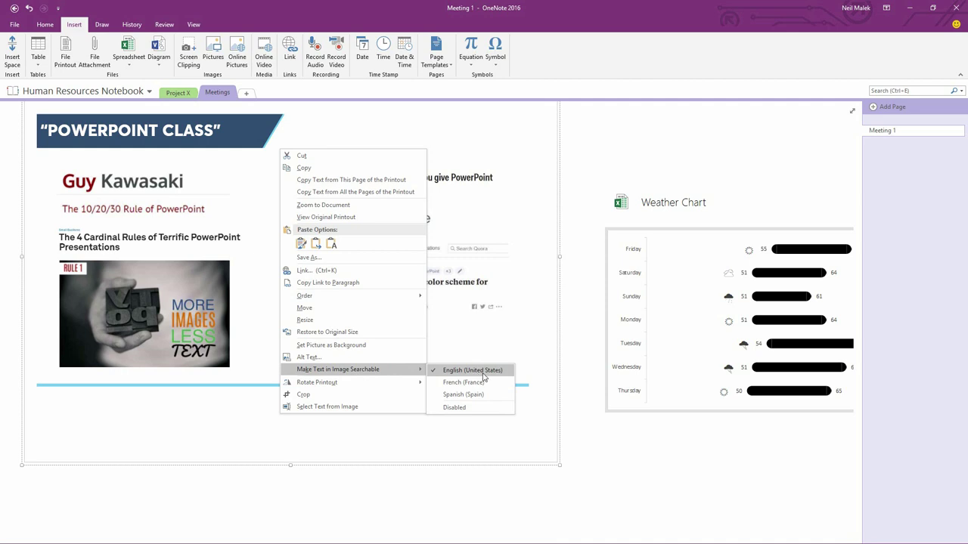
left_click(574, 354)
- Search all notebooks for "Begin", a word on the printout's "Begin with the end." slide
scroll(575, 338, "down", 2)
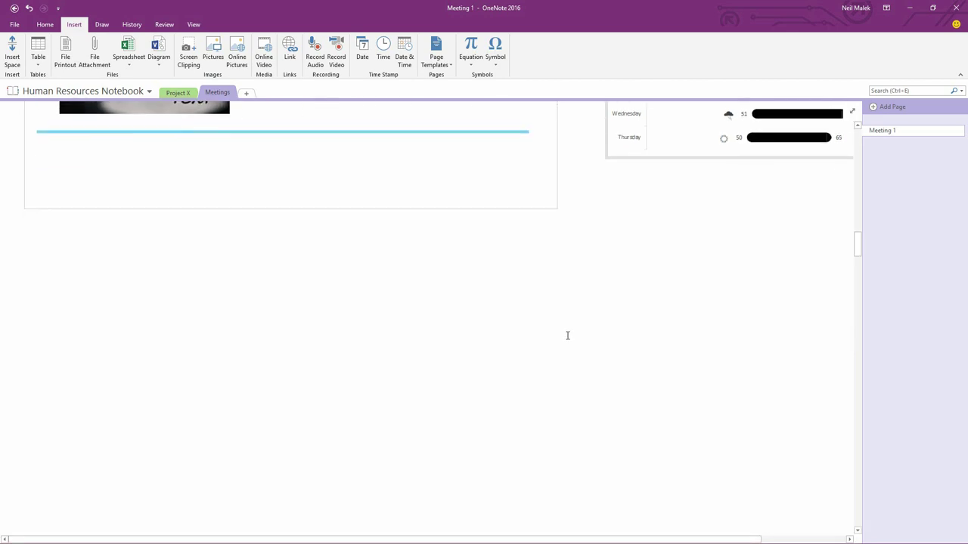
scroll(567, 335, "down", 10)
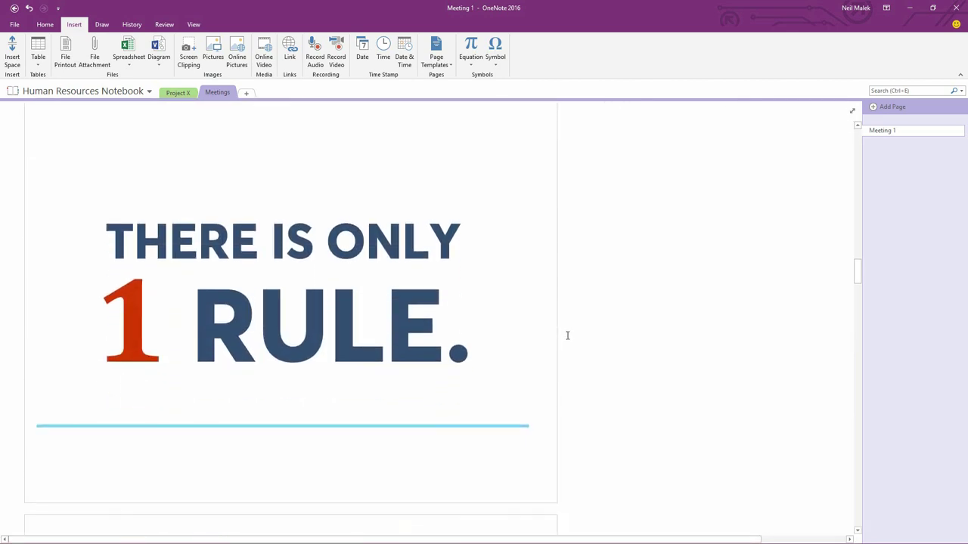
scroll(567, 335, "down", 10)
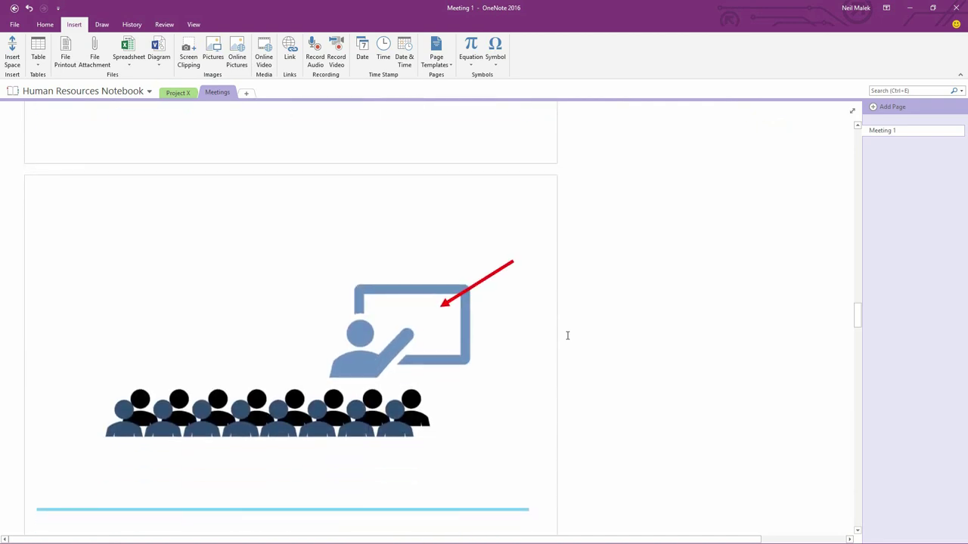
scroll(567, 335, "down", 10)
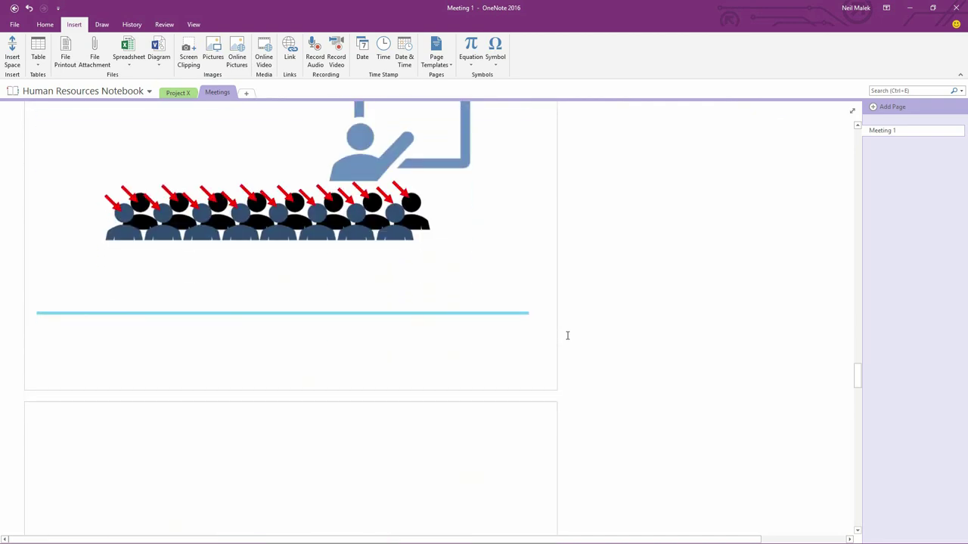
scroll(567, 335, "down", 3)
scroll(454, 351, "down", 2)
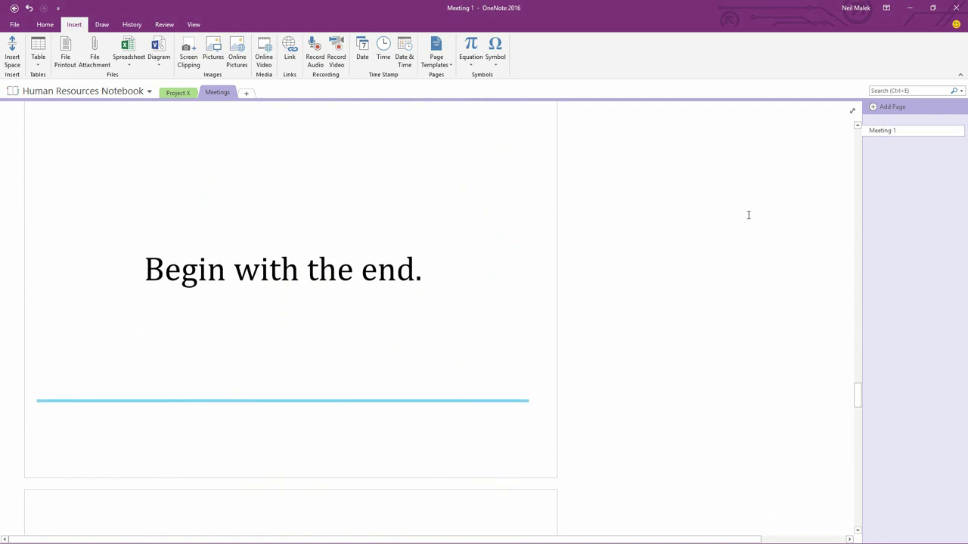
left_click(904, 91)
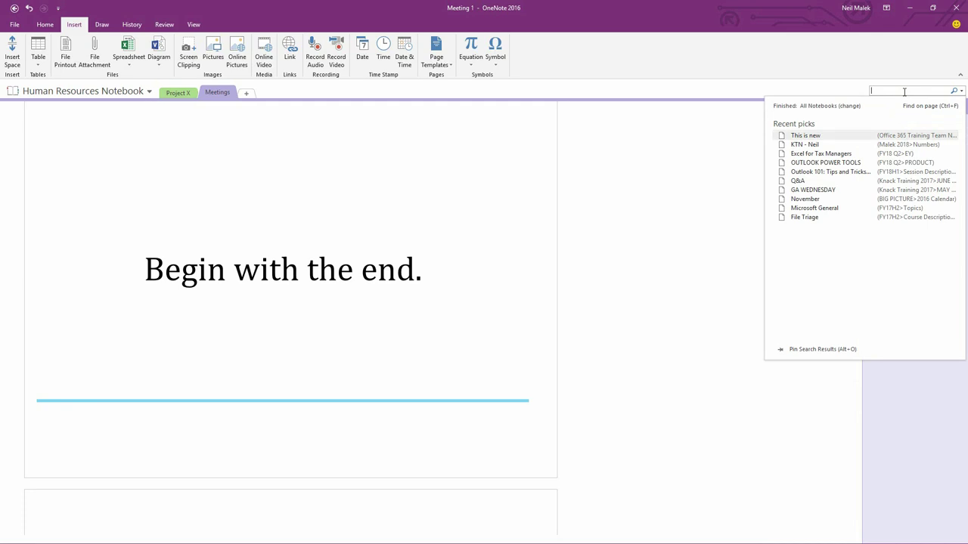
type("B")
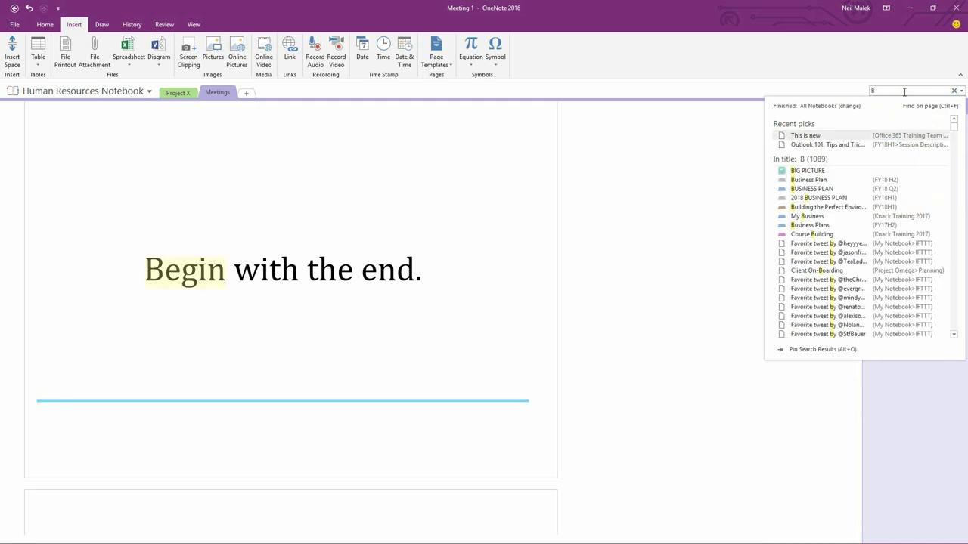
type("eg")
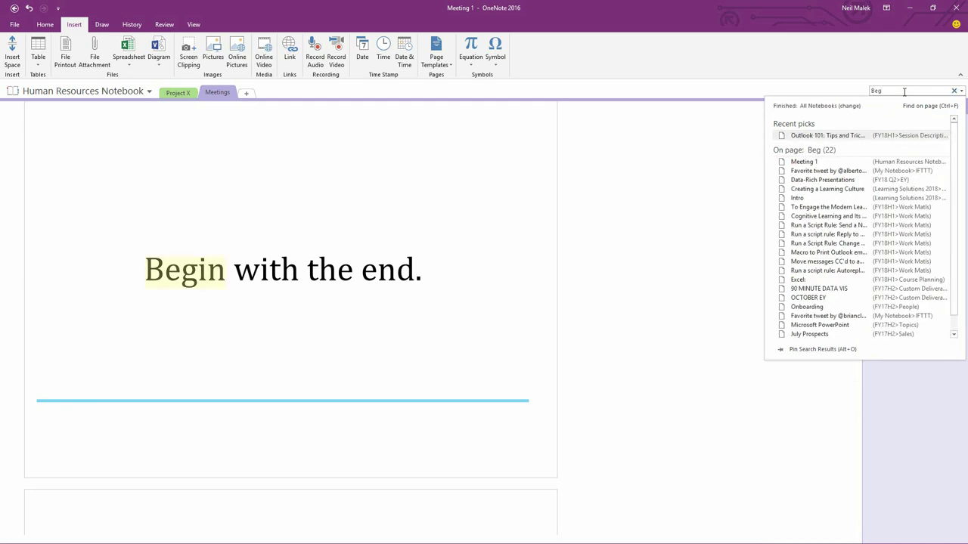
type("in")
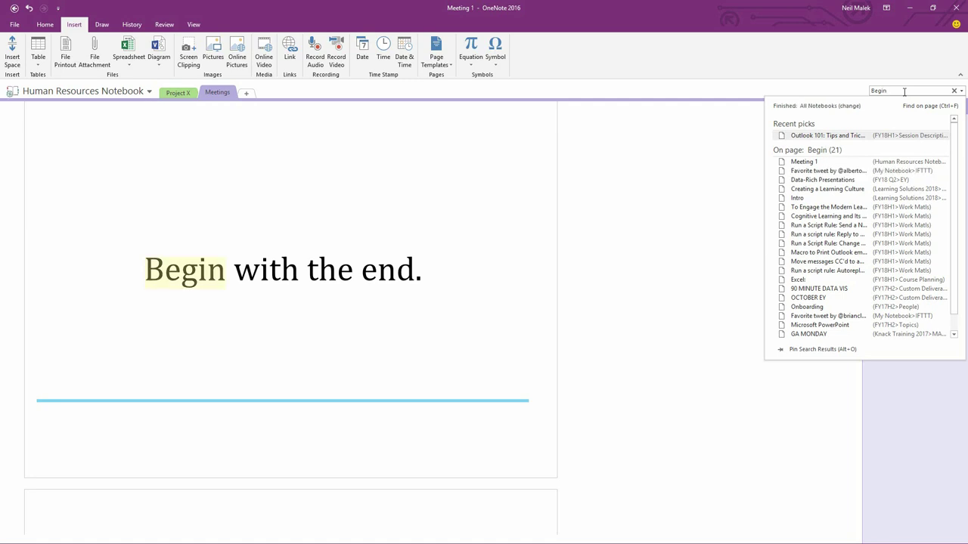
- Search for "rule" instead, limit the search to the current page to locate it in the printout, and clear the search
key("BackSpace")
key("BackSpace")
key("BackSpace")
key("BackSpace")
key("BackSpace")
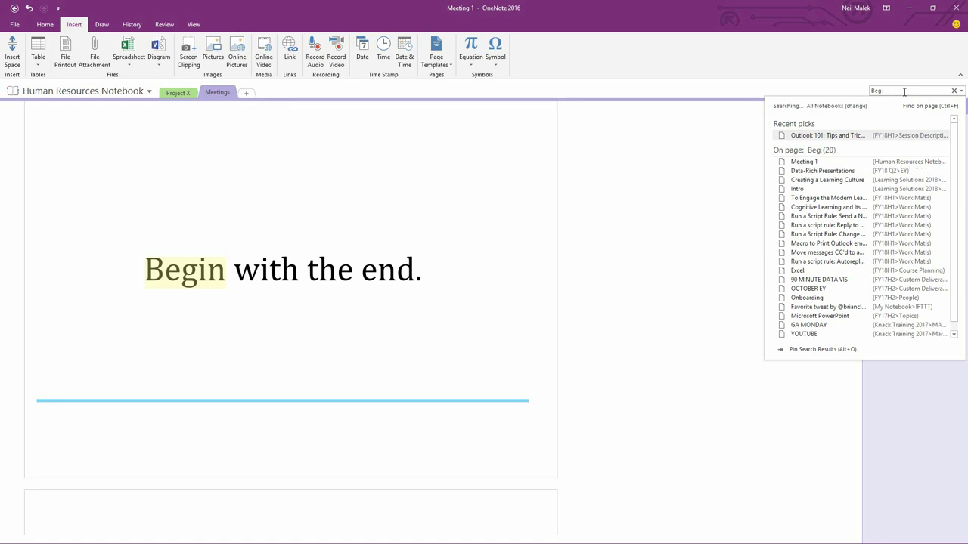
type("ru")
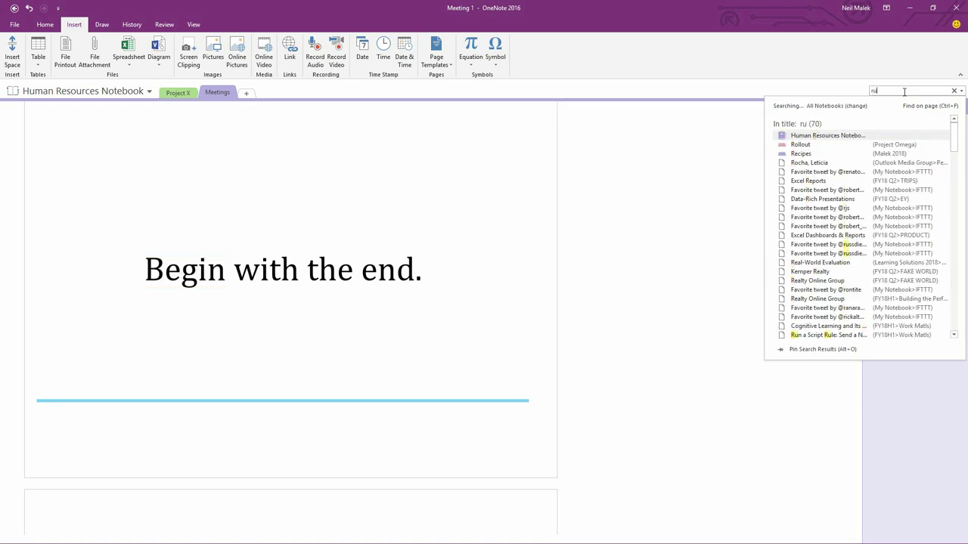
type("le")
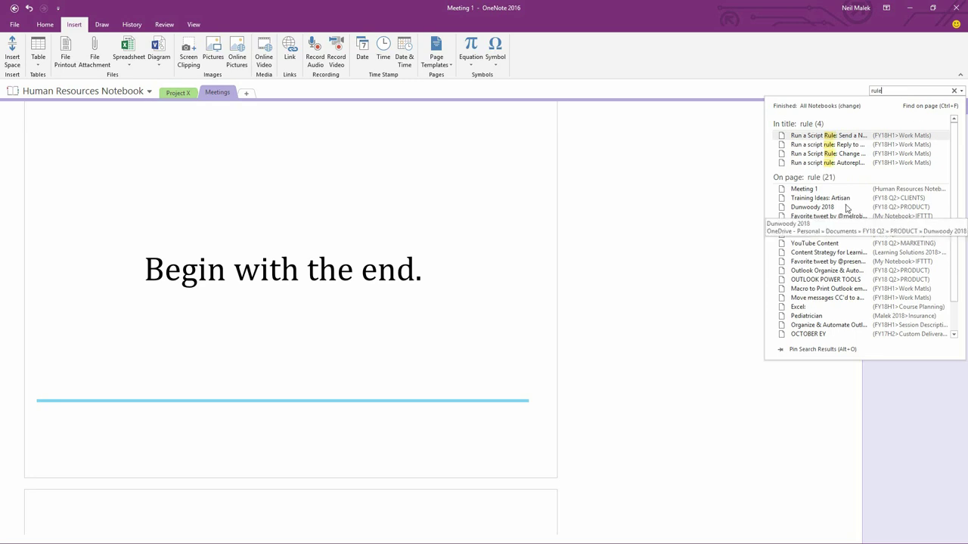
left_click(911, 106)
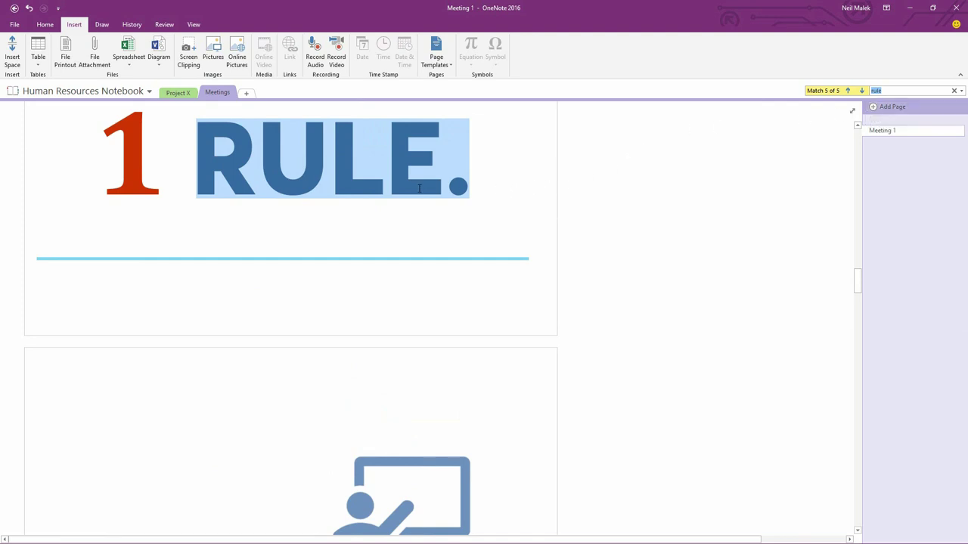
scroll(417, 188, "up", 3)
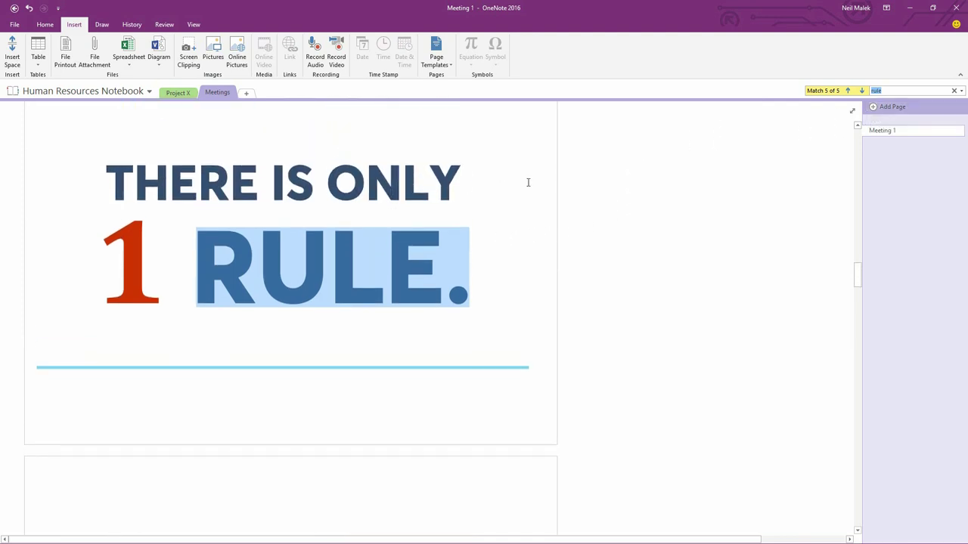
left_click(954, 91)
left_click(630, 280)
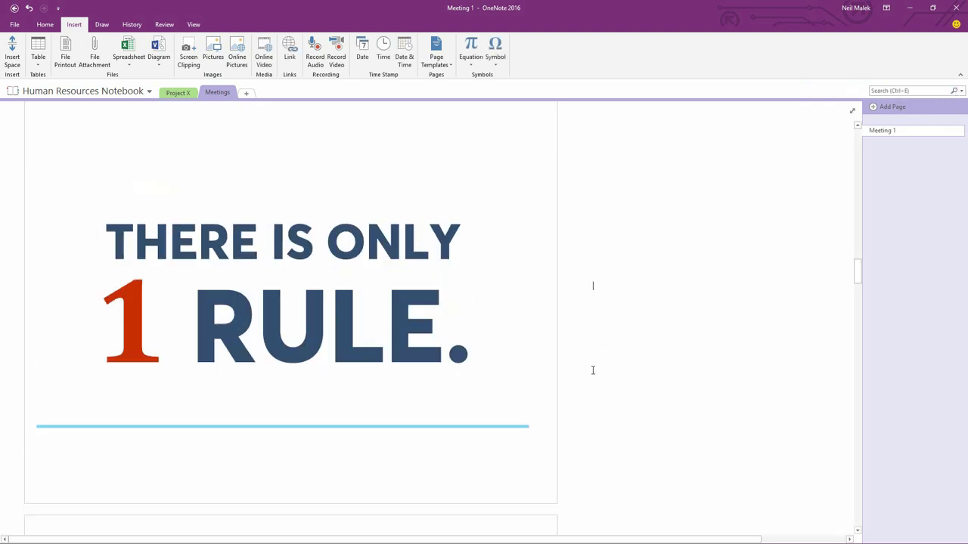
- Create an Outlook email message from the complete Meeting 1 page
scroll(592, 369, "down", 10)
scroll(586, 369, "up", 15)
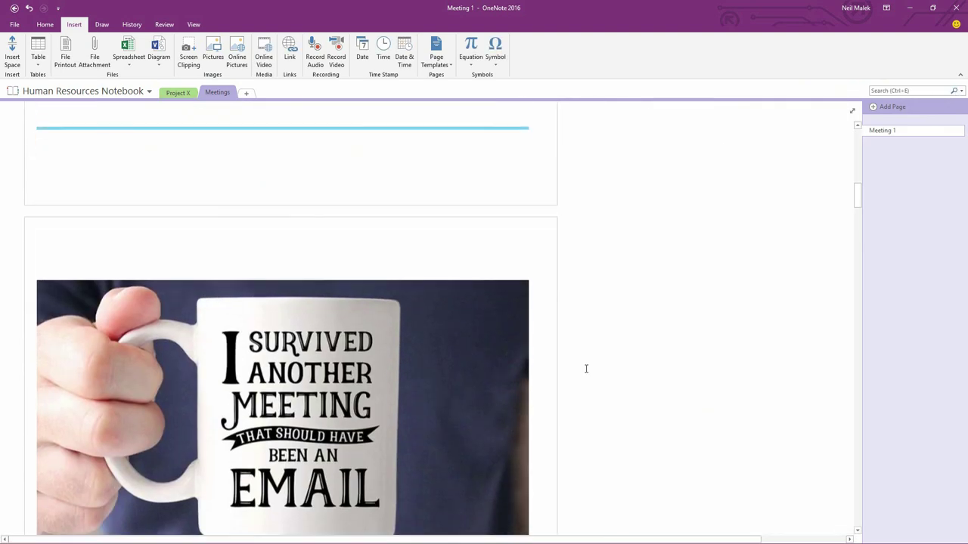
scroll(575, 353, "up", 4)
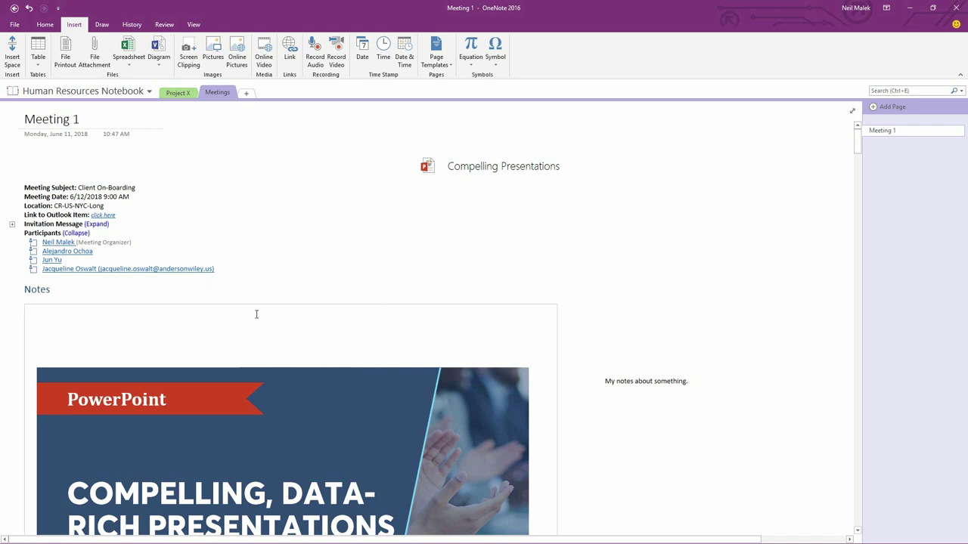
scroll(254, 314, "down", 3)
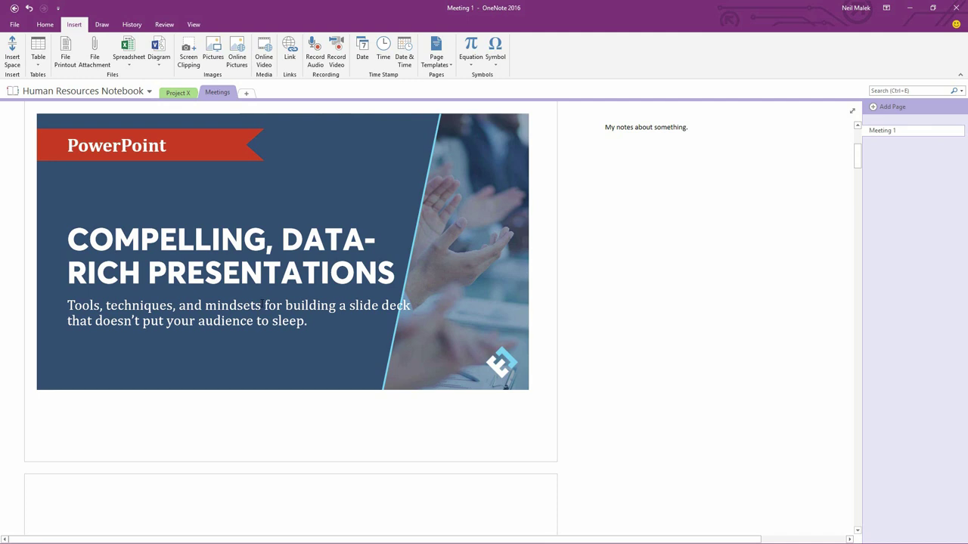
scroll(313, 279, "up", 3)
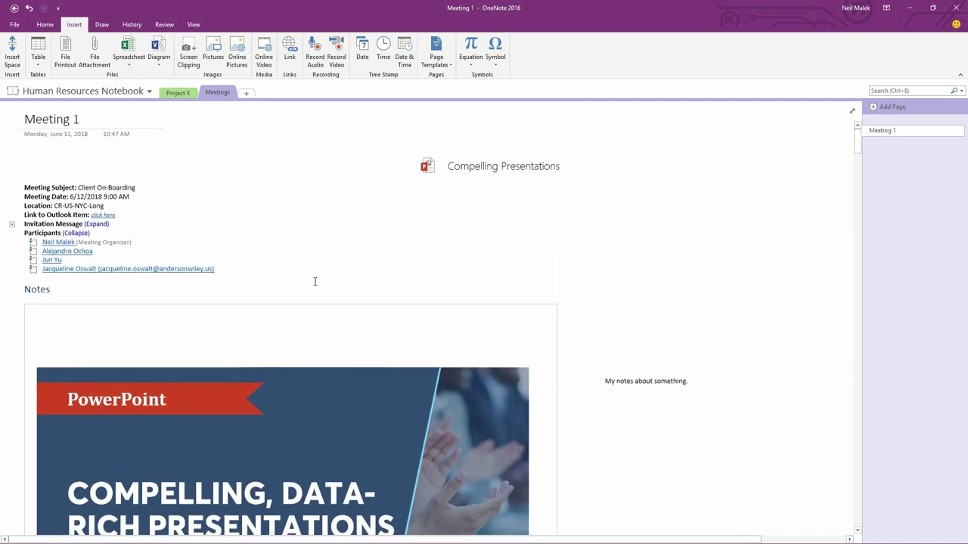
left_click(44, 25)
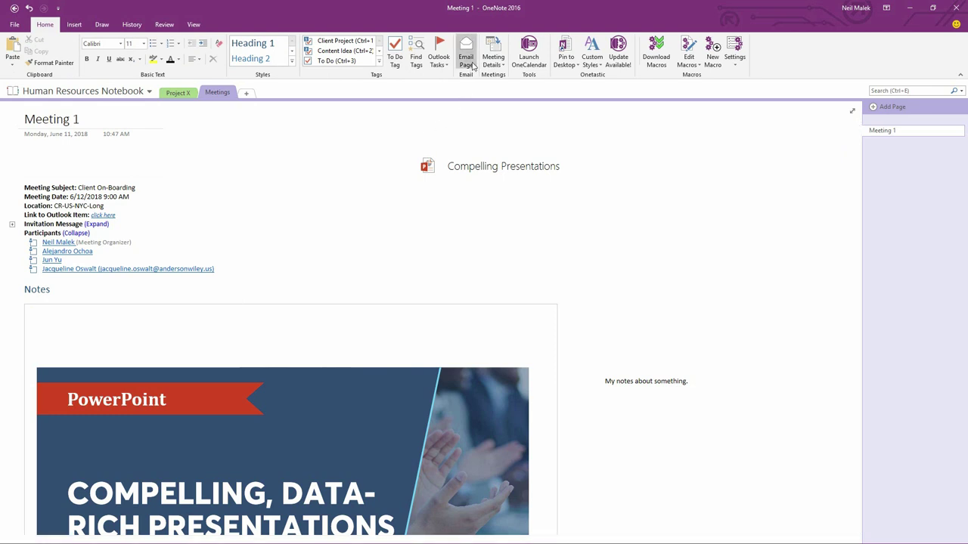
left_click(467, 61)
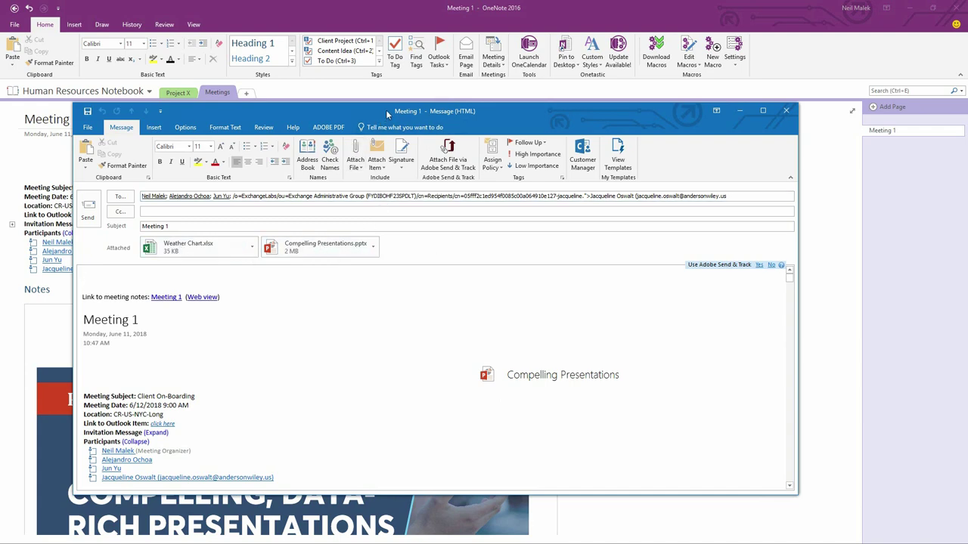
- Maximize the email message and review the slide printouts and weather chart in its body
left_click_drag(385, 110, 374, 3)
scroll(378, 327, "down", 10)
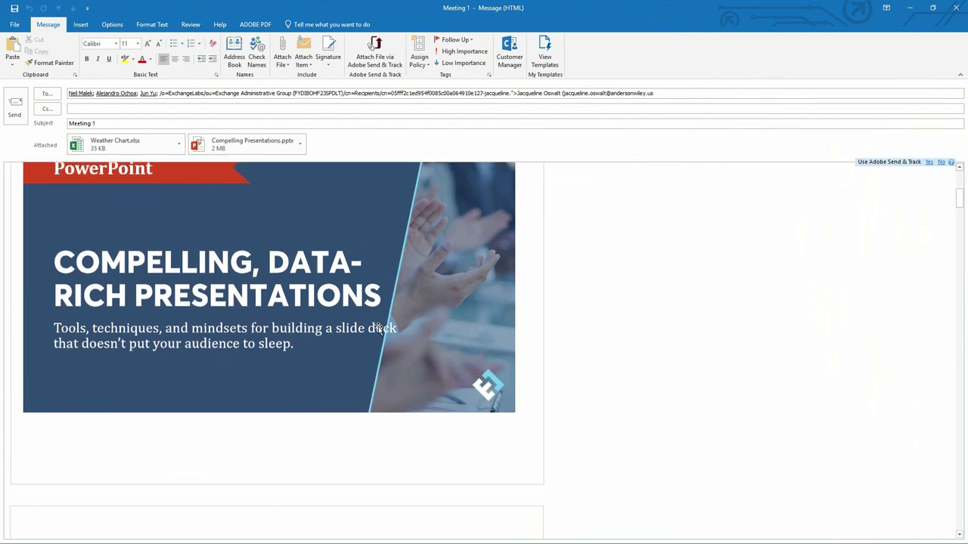
scroll(379, 327, "down", 15)
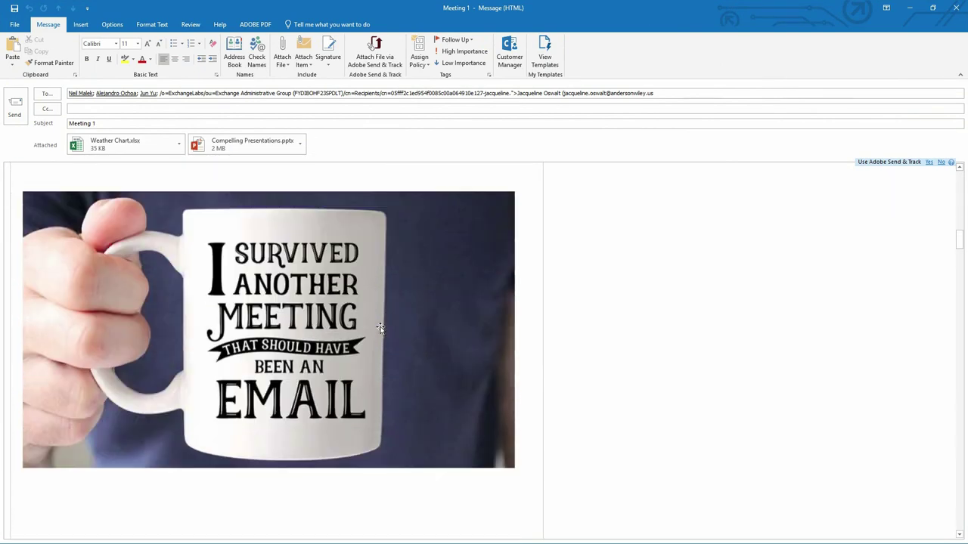
scroll(380, 329, "down", 6)
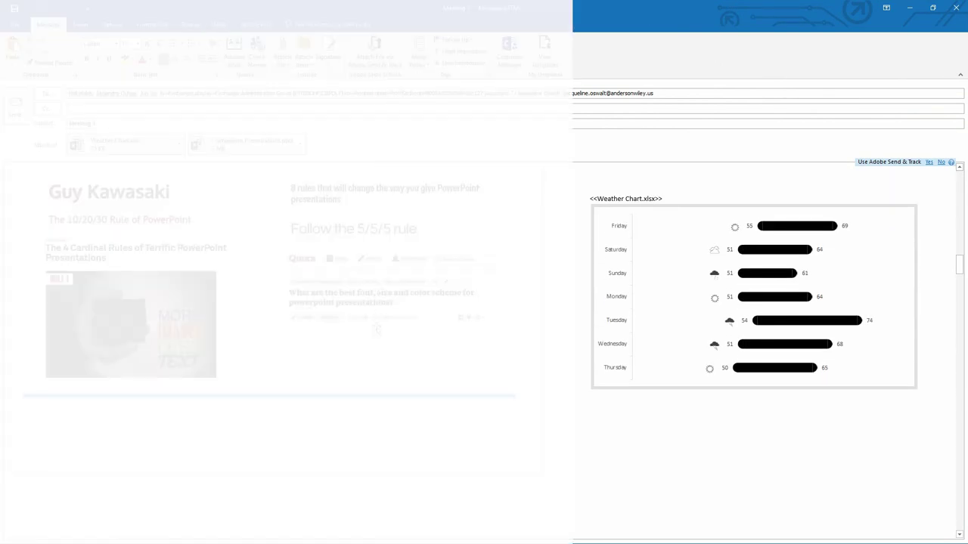